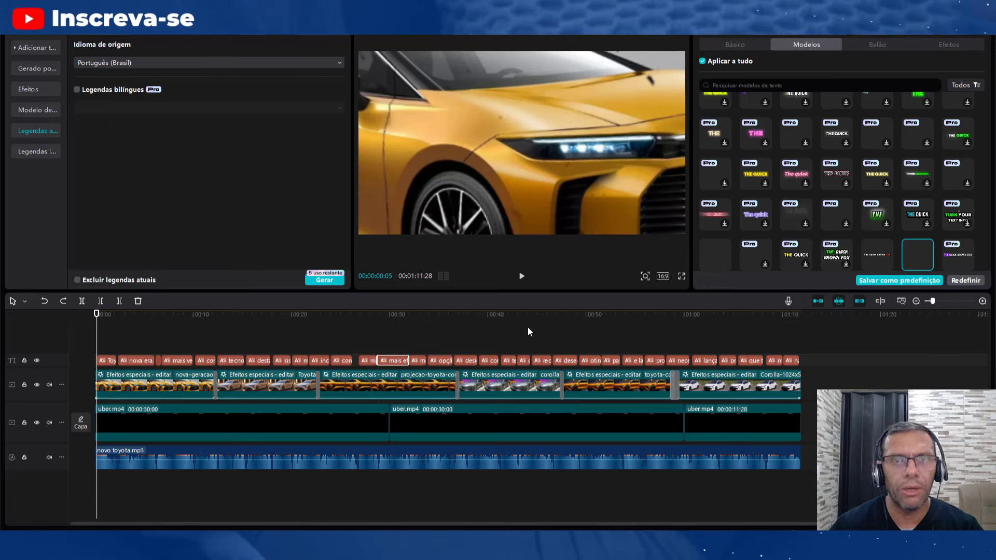
# Play, pause and scrub the CapCut Corolla preview around 00:22–00:25 to check the yellow captions.
pyautogui.click(521, 277)
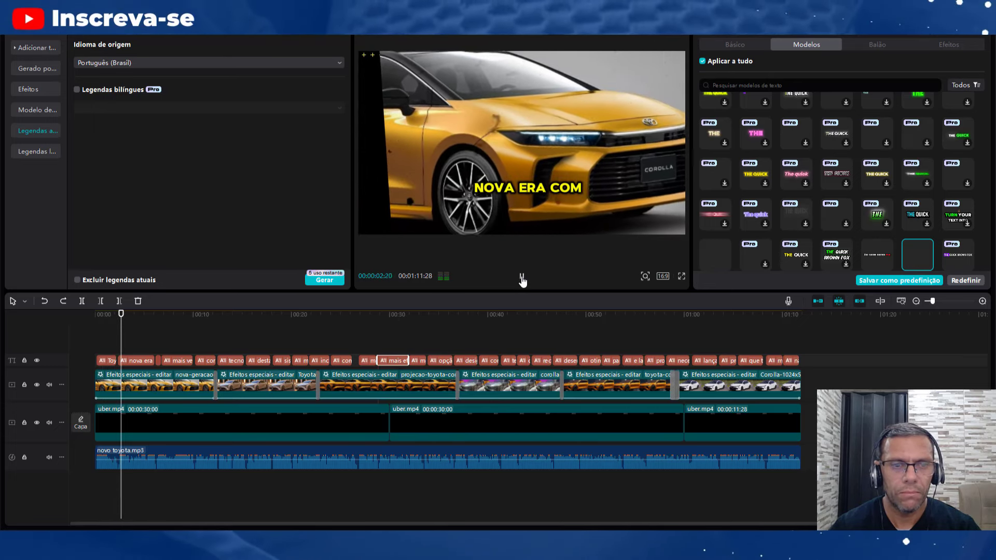
pyautogui.click(522, 278)
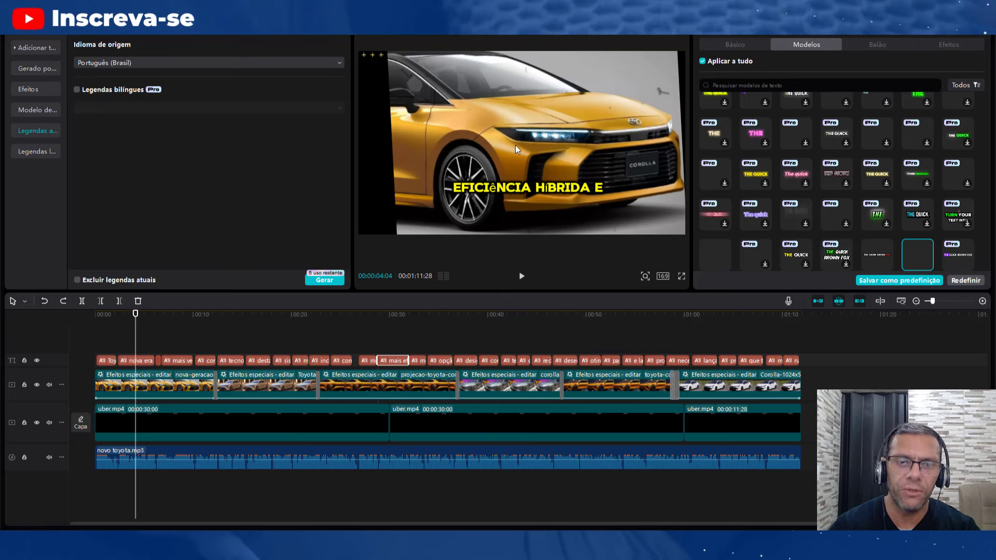
pyautogui.moveTo(145, 317); pyautogui.dragTo(362, 323)
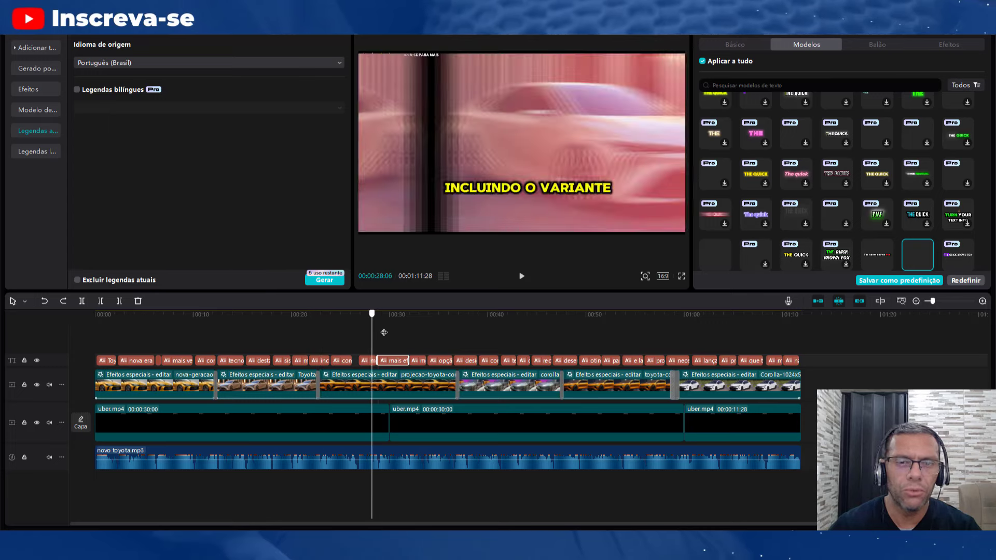
pyautogui.moveTo(362, 323); pyautogui.dragTo(284, 327)
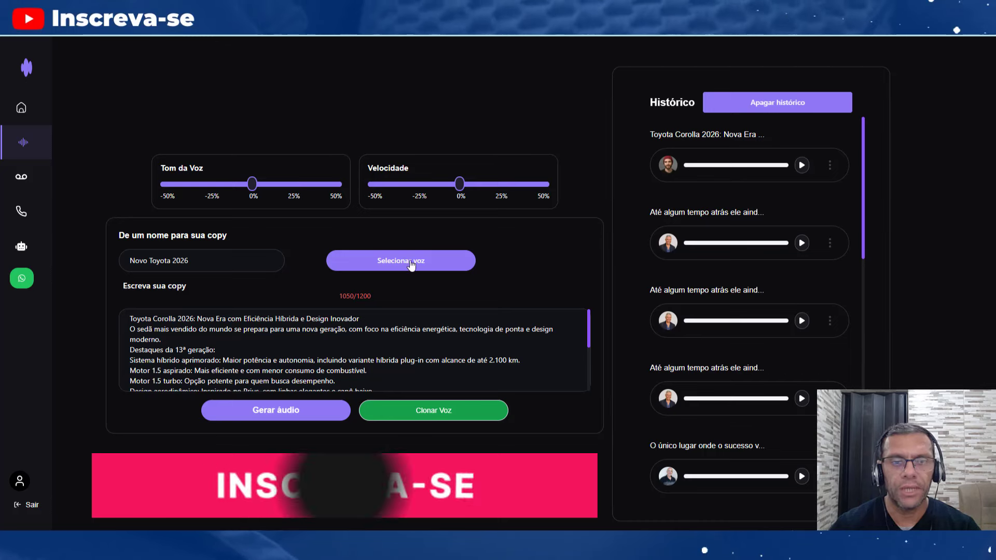
# Bring up the voice library and audition the Renan and Jéssica voice samples.
pyautogui.click(402, 265)
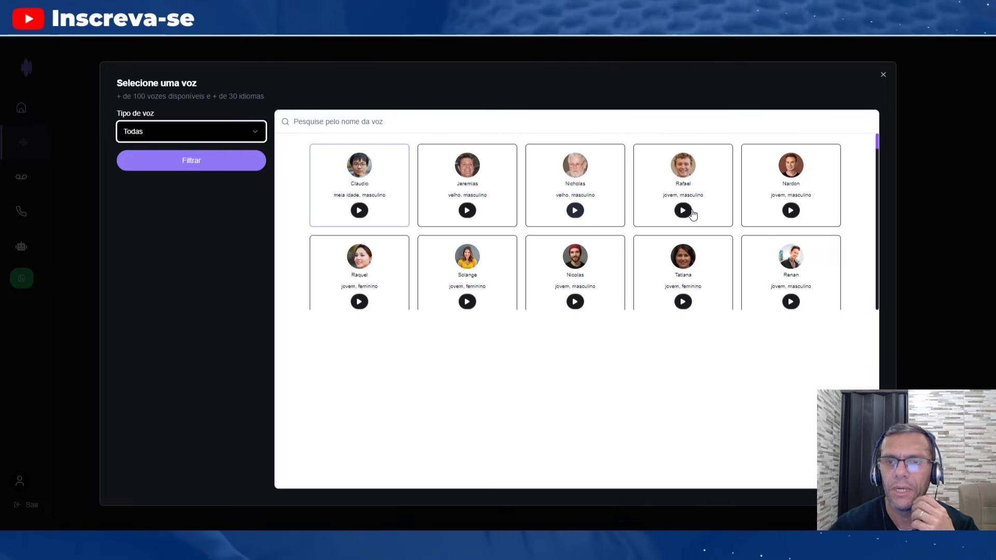
pyautogui.scroll(-2, 704, 226)
pyautogui.click(794, 200)
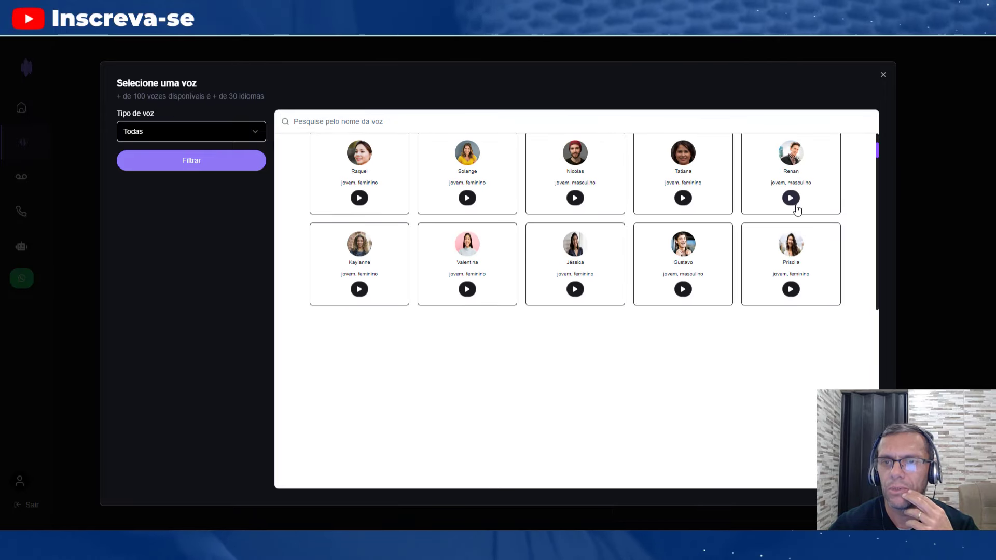
pyautogui.click(791, 199)
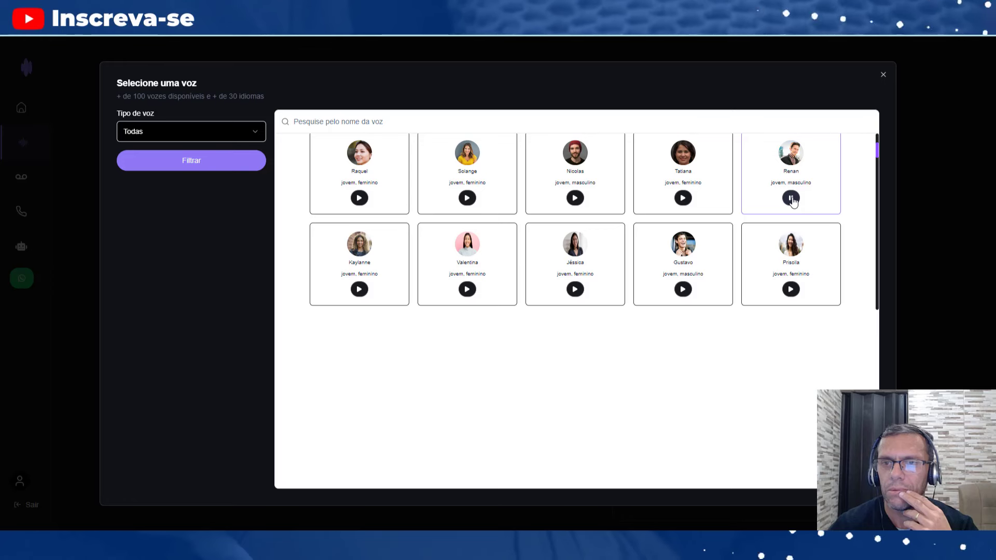
pyautogui.click(575, 290)
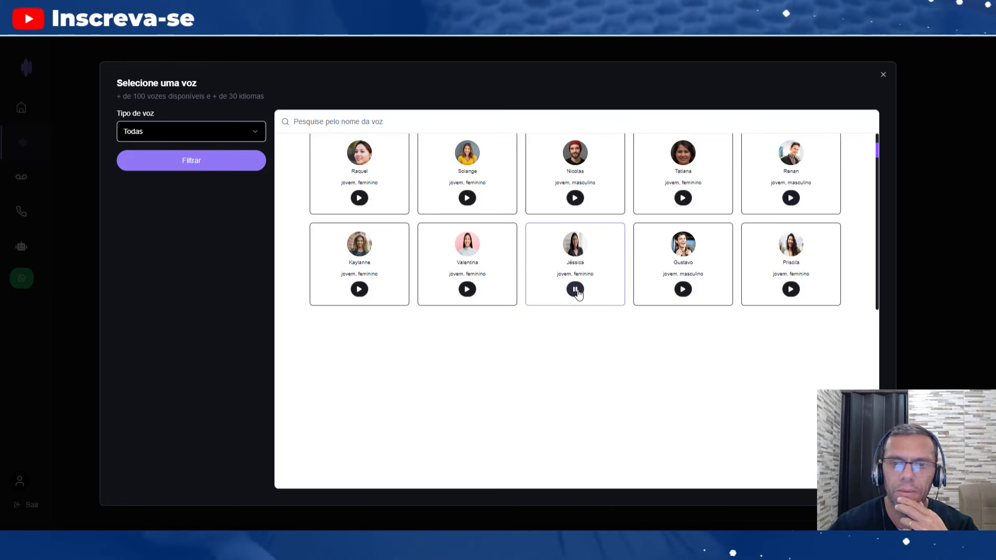
# Audition the Gerônimo, Thomas and Amanda voices, ending on the older male voice Daniel.
pyautogui.scroll(-3, 592, 292)
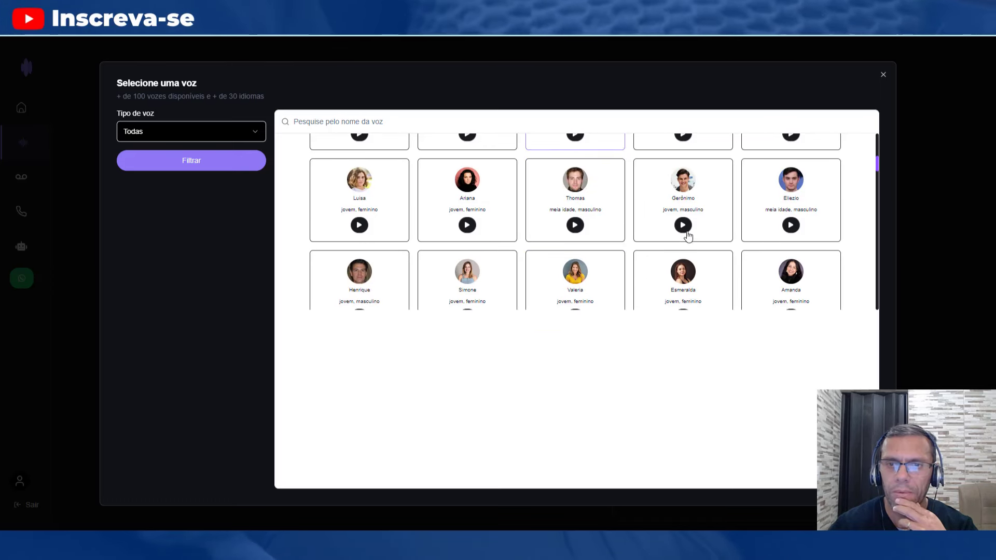
pyautogui.click(683, 225)
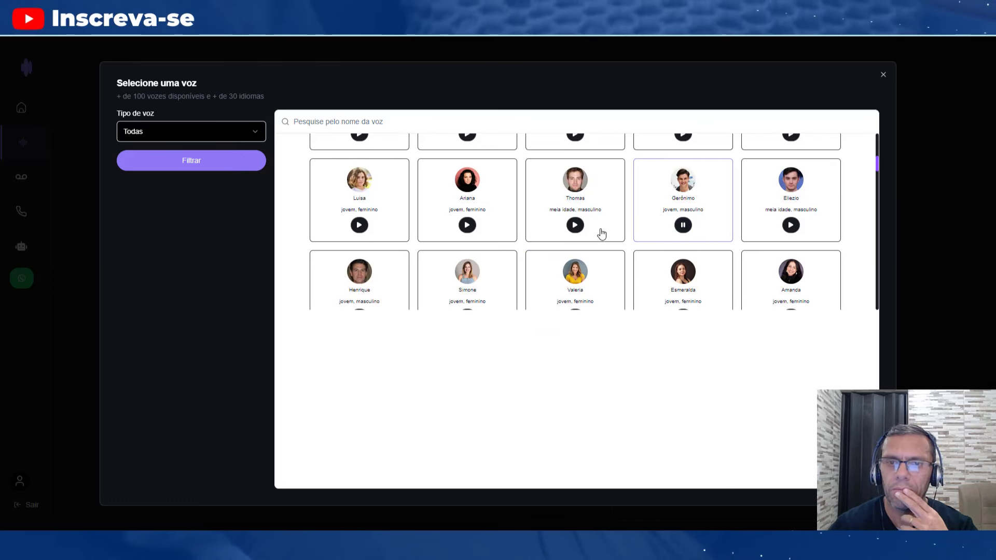
pyautogui.click(575, 226)
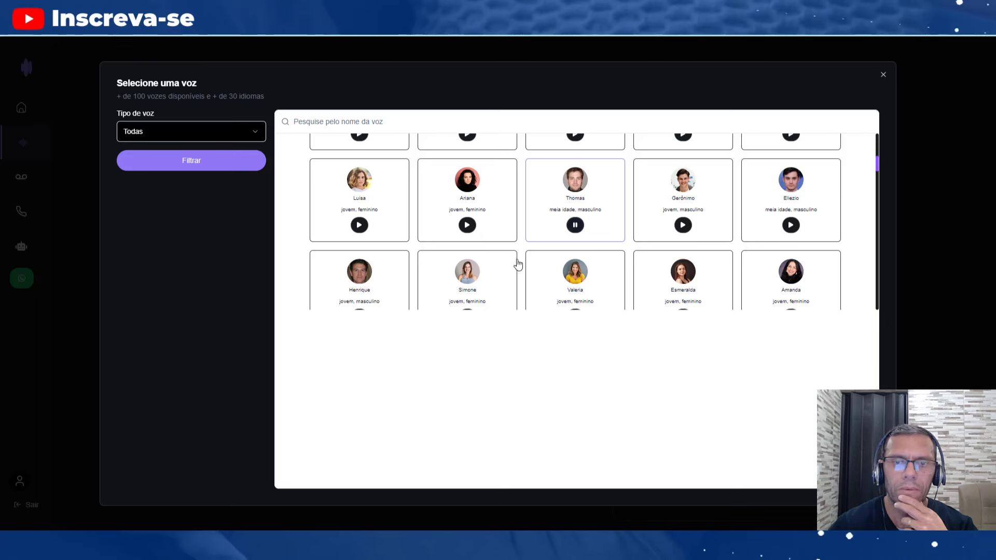
pyautogui.scroll(-1, 517, 265)
pyautogui.click(790, 265)
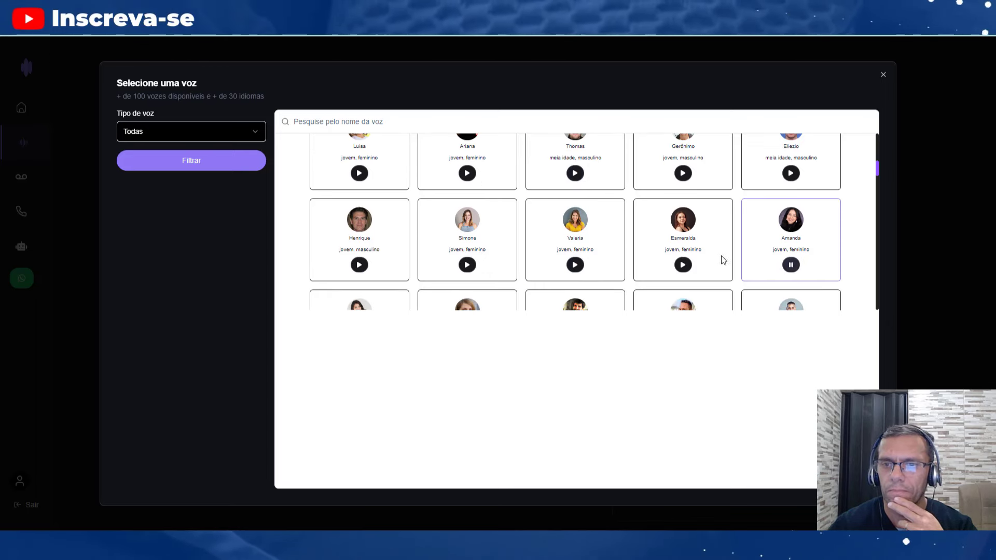
pyautogui.scroll(-1, 724, 259)
pyautogui.scroll(-1, 706, 258)
pyautogui.scroll(-2, 680, 257)
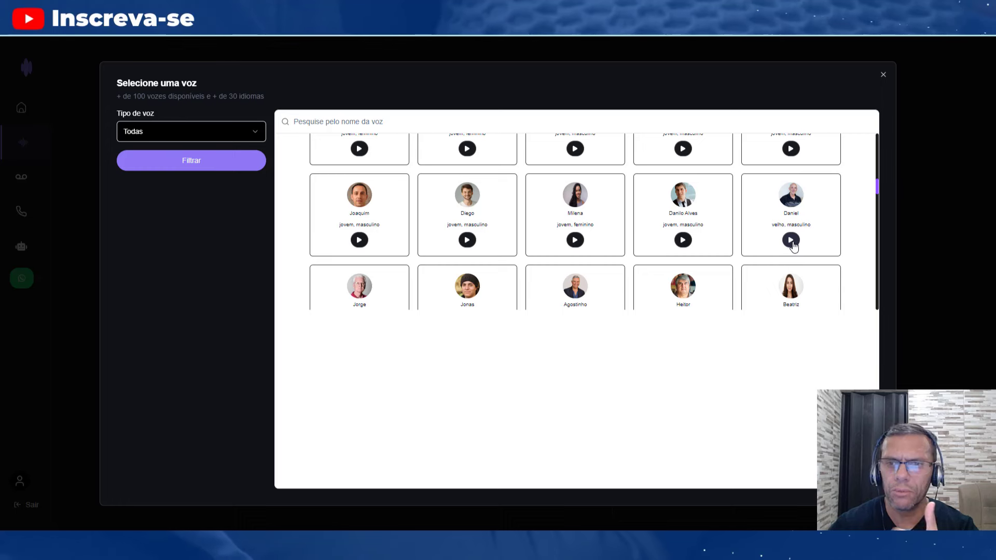
pyautogui.click(791, 241)
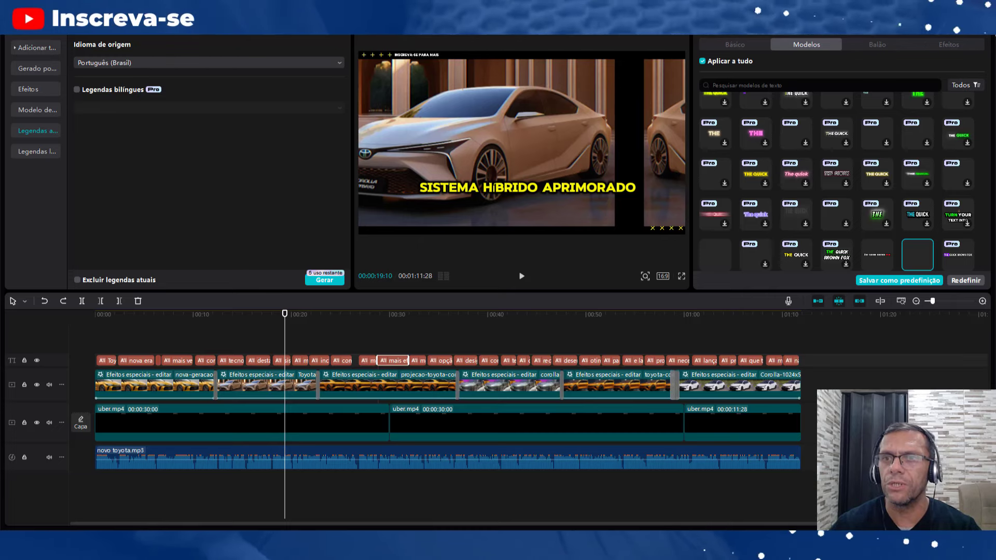
# Attempt a CapCut export with Ctrl+E and back out of the Pro-features warning.
pyautogui.hotkey('ctrl', 'e')
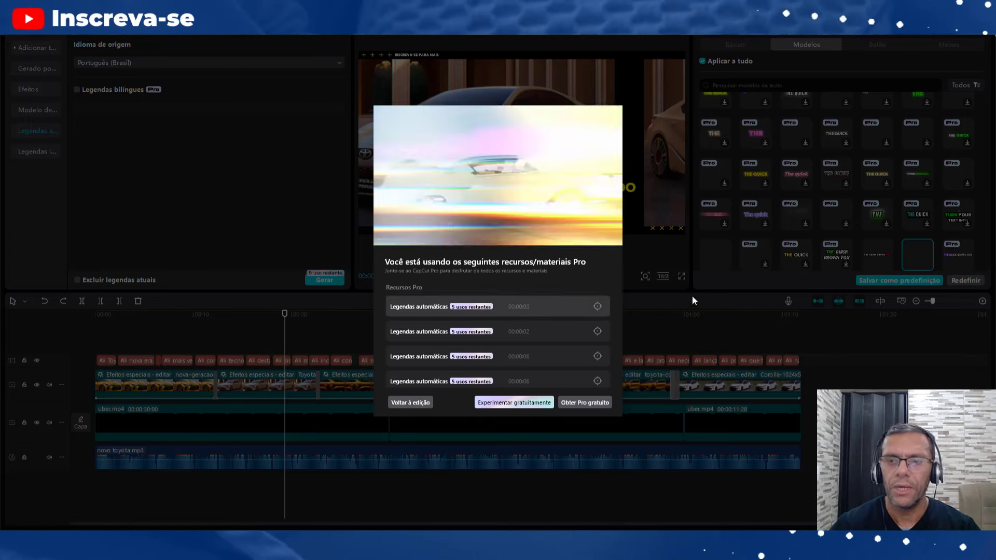
pyautogui.click(416, 403)
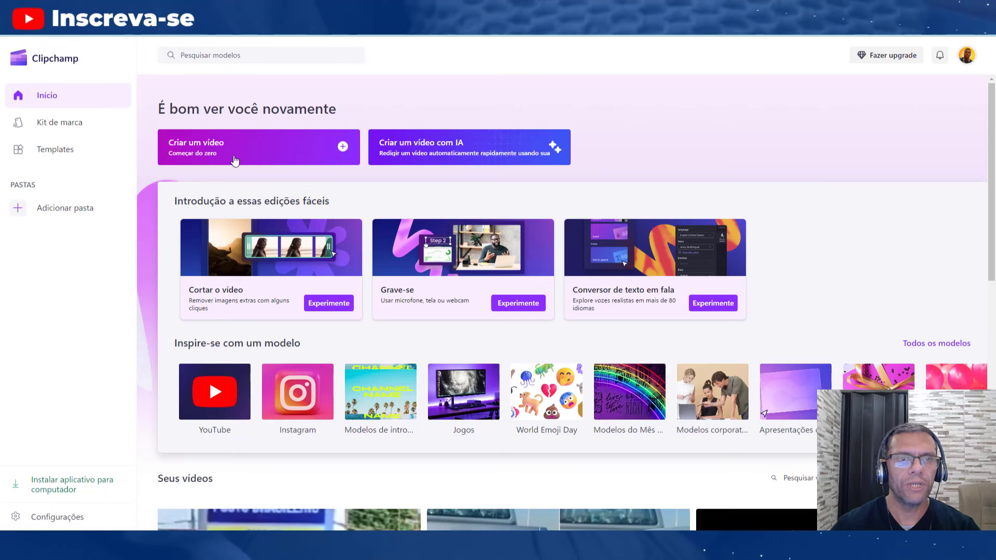
# Create a blank Clipchamp video and select the Novo Toyota 2026 file for import.
pyautogui.click(244, 161)
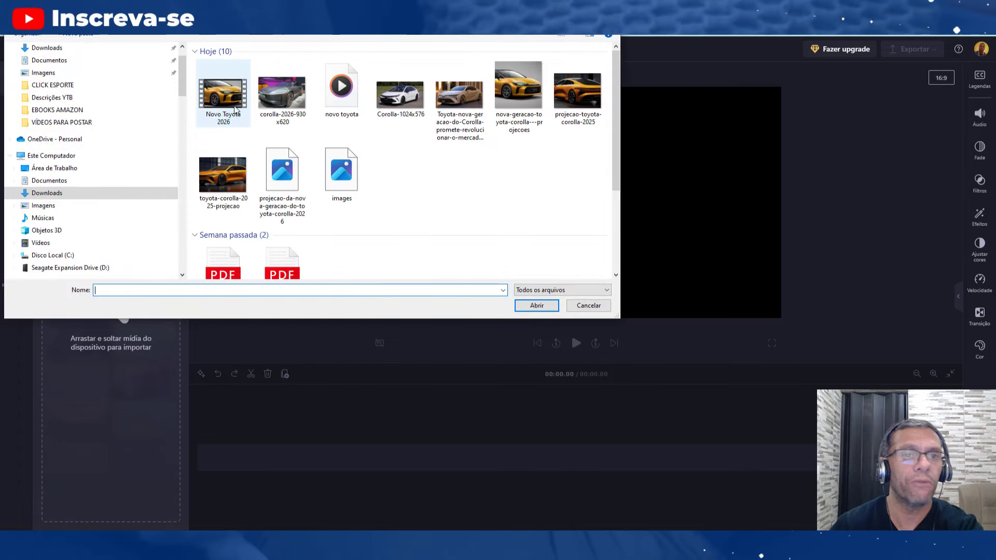
pyautogui.click(236, 110)
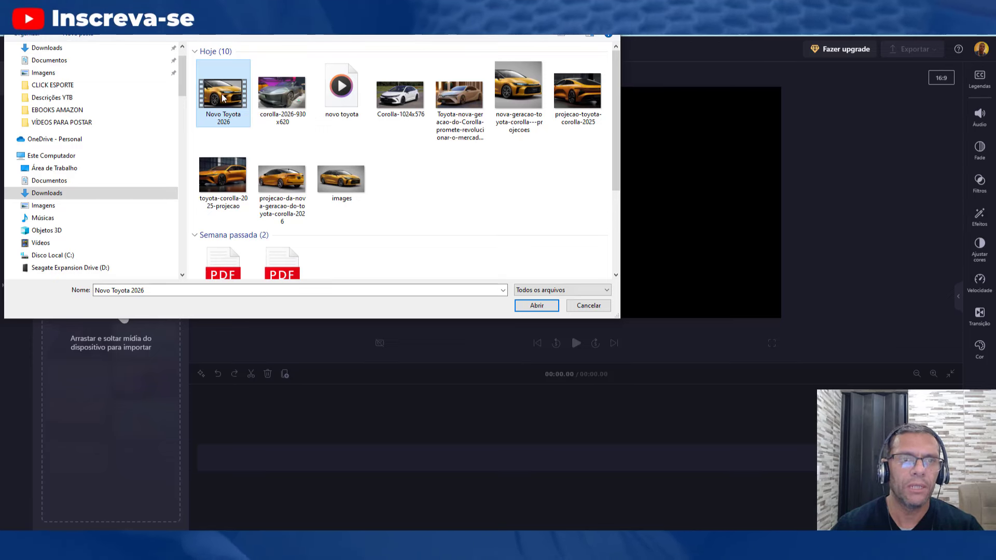
# Import Novo Toyota 2026.mp4, place it on the timeline, and bring up the Legendas captions panel.
pyautogui.click(537, 306)
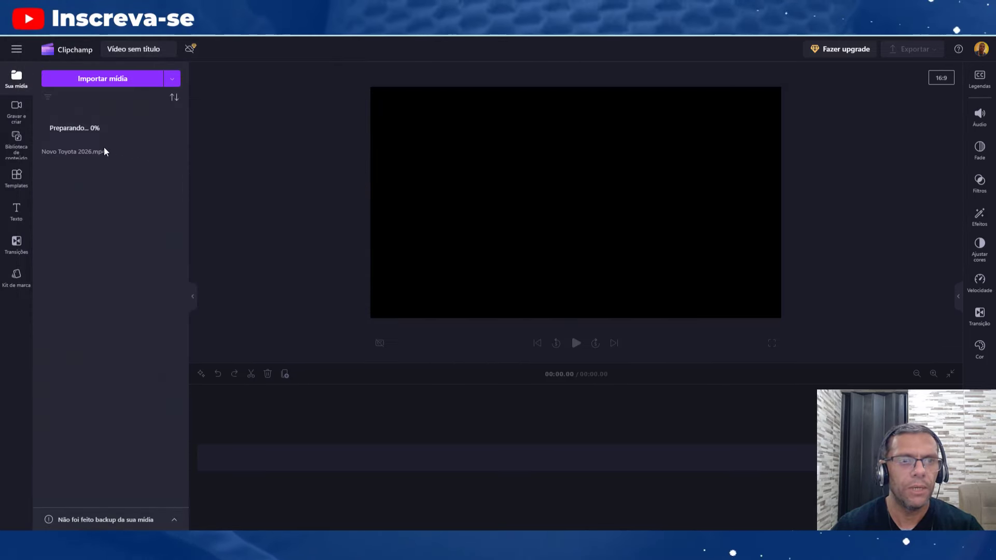
pyautogui.moveTo(75, 127); pyautogui.dragTo(588, 457)
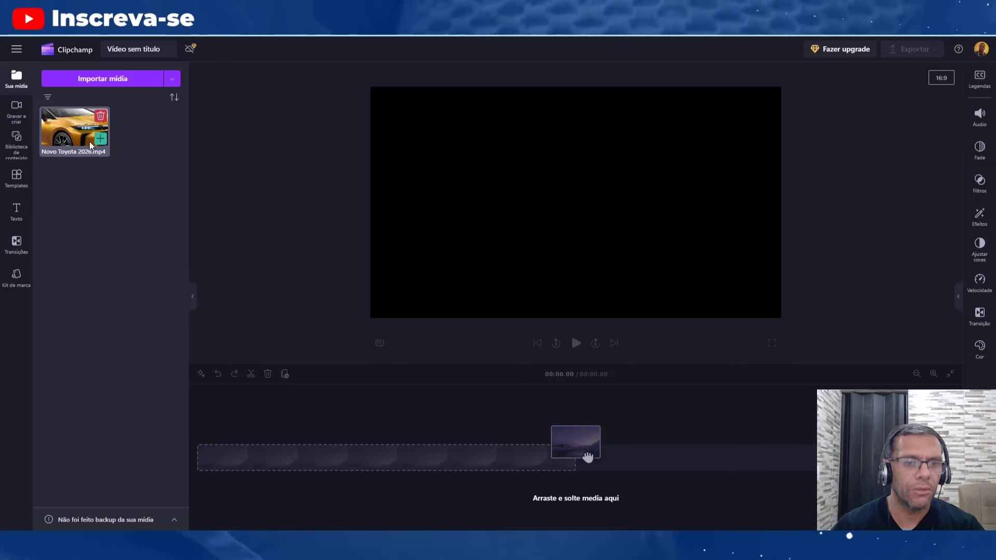
pyautogui.moveTo(82, 136); pyautogui.dragTo(236, 446)
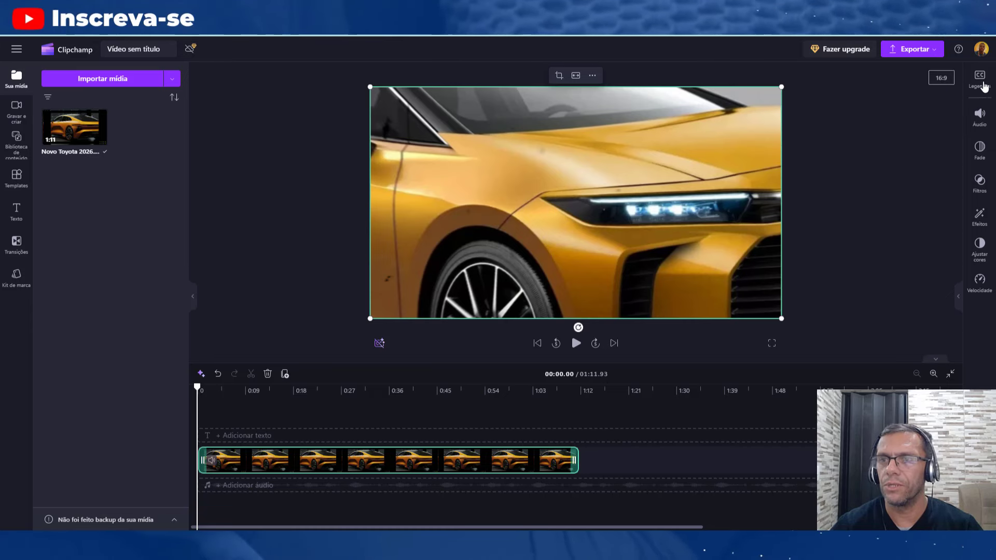
pyautogui.click(979, 81)
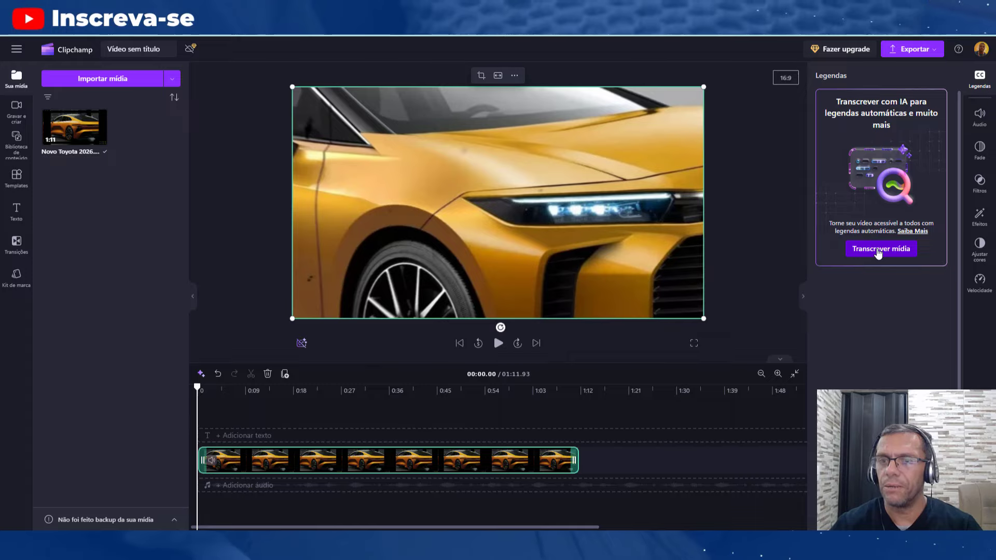
# Generate AI auto-captions by transcribing the clip in Português (Brasil).
pyautogui.click(879, 251)
pyautogui.click(610, 292)
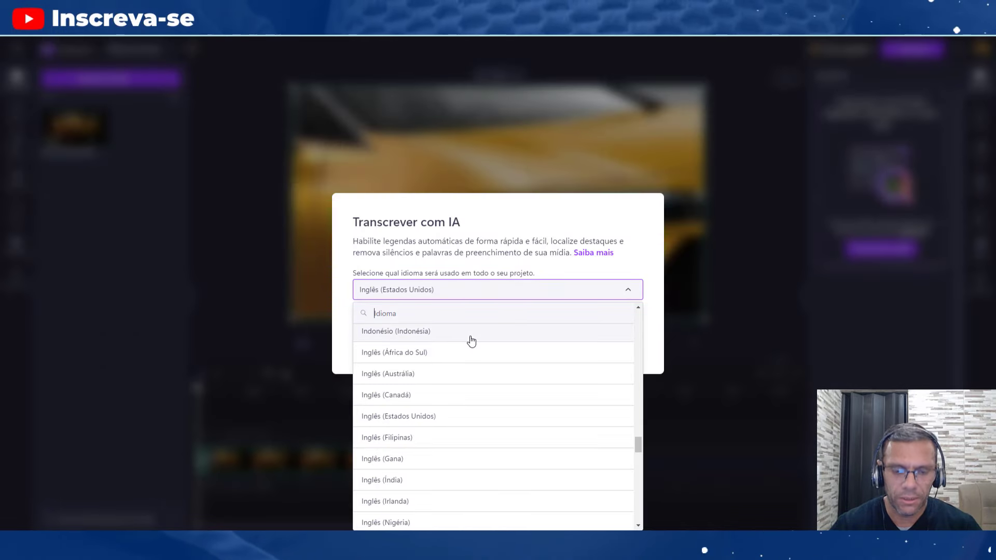
pyautogui.write('por')
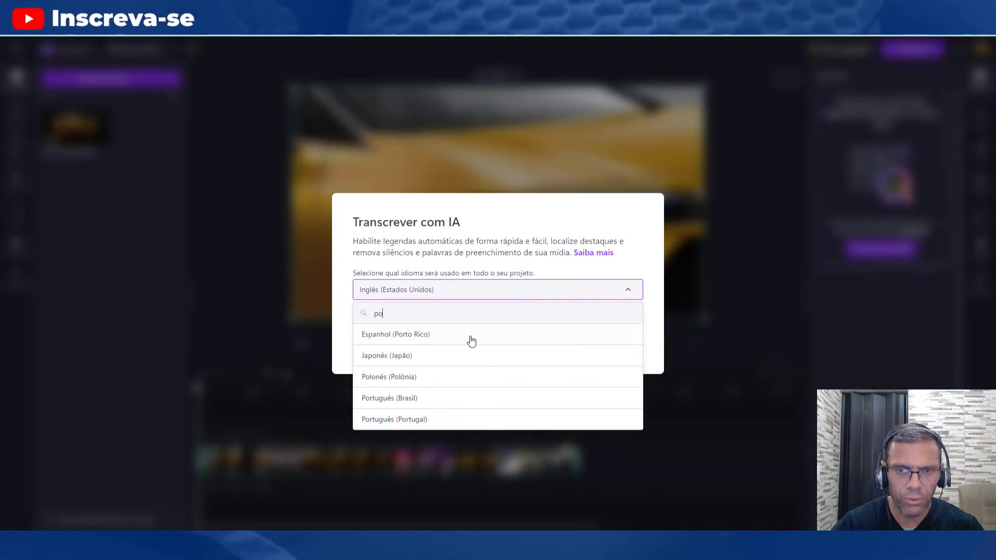
pyautogui.click(424, 356)
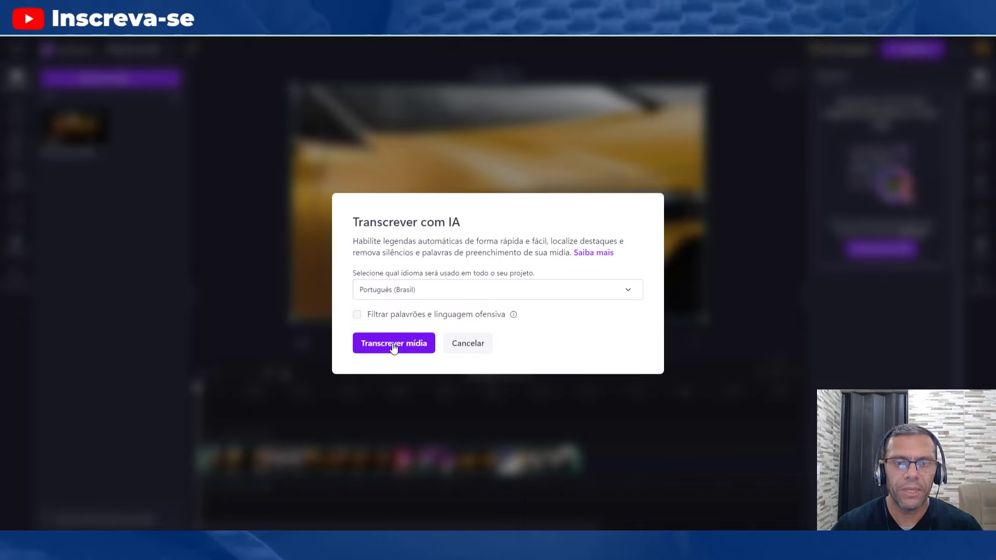
pyautogui.click(393, 344)
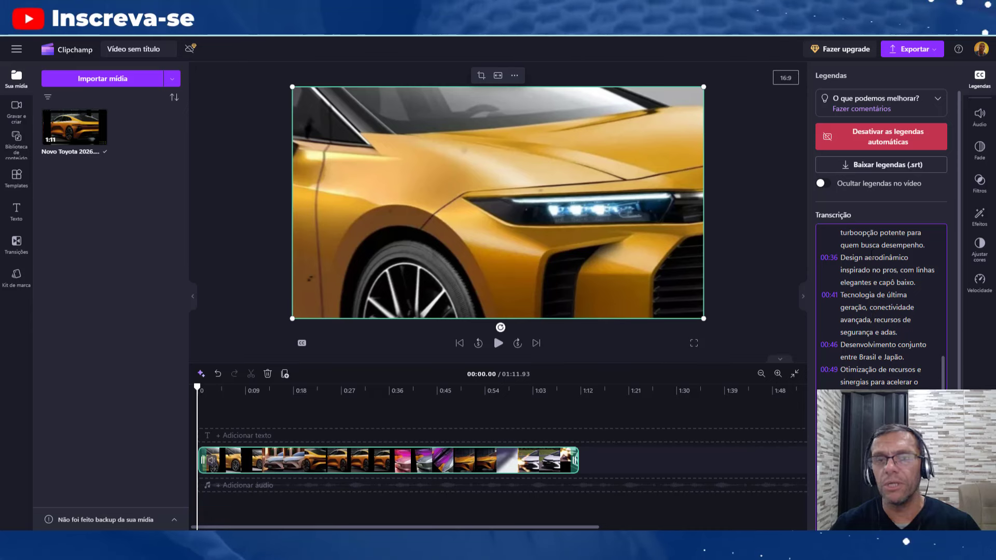
# Review the Transcrição panel and play the video to watch the captions over the footage.
pyautogui.scroll(3, 867, 275)
pyautogui.scroll(3, 868, 291)
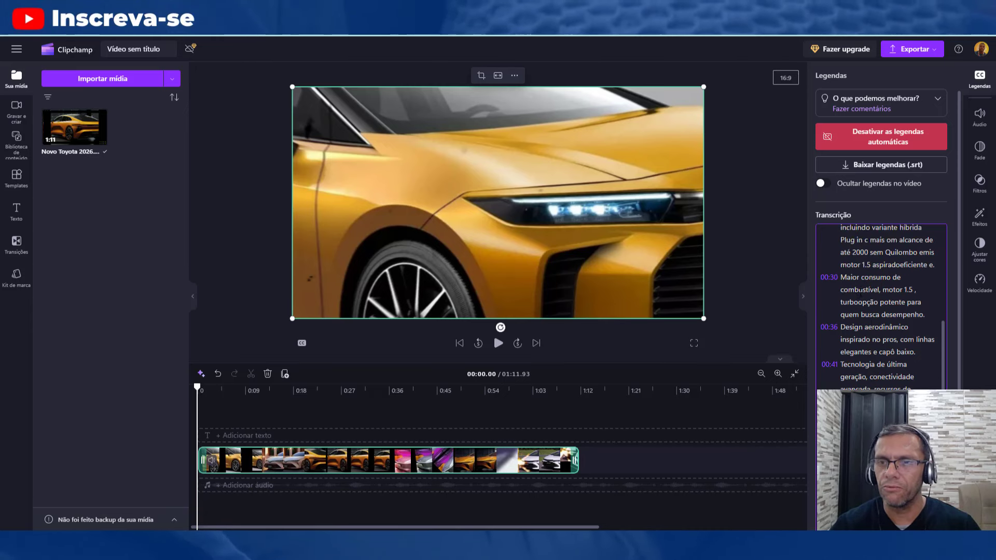
pyautogui.scroll(3, 869, 306)
pyautogui.scroll(-5, 876, 311)
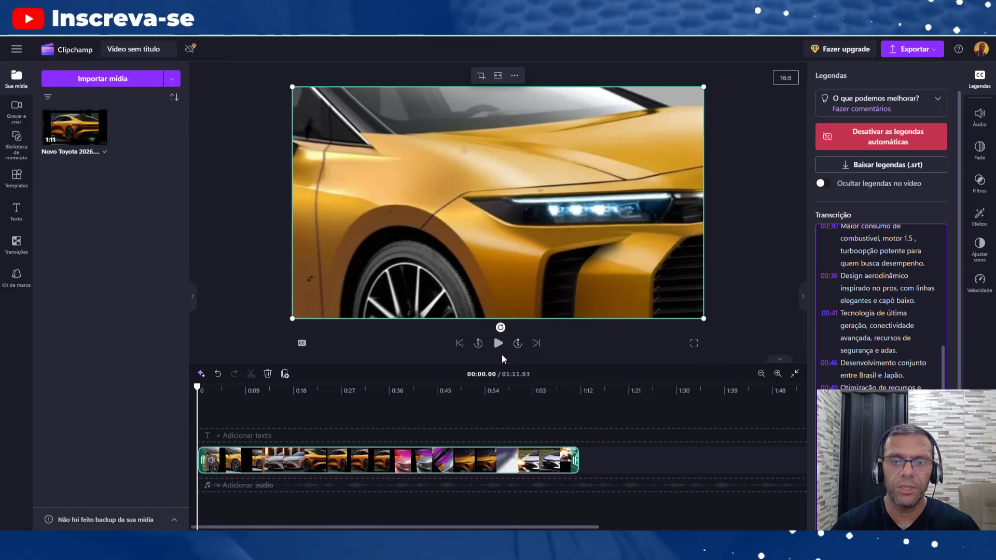
pyautogui.click(497, 344)
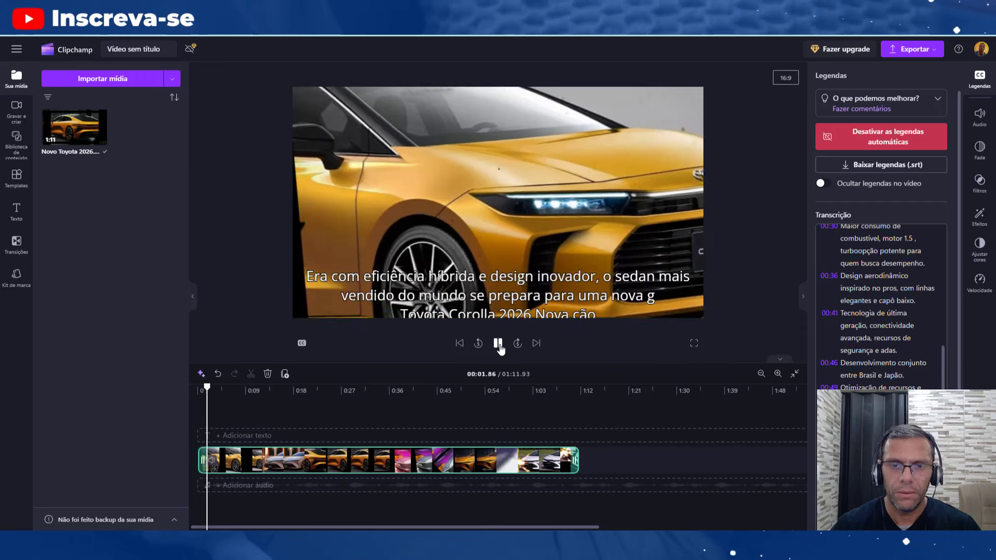
# Pause, select the caption and set its text colour to bright yellow #FAFF00.
pyautogui.click(498, 343)
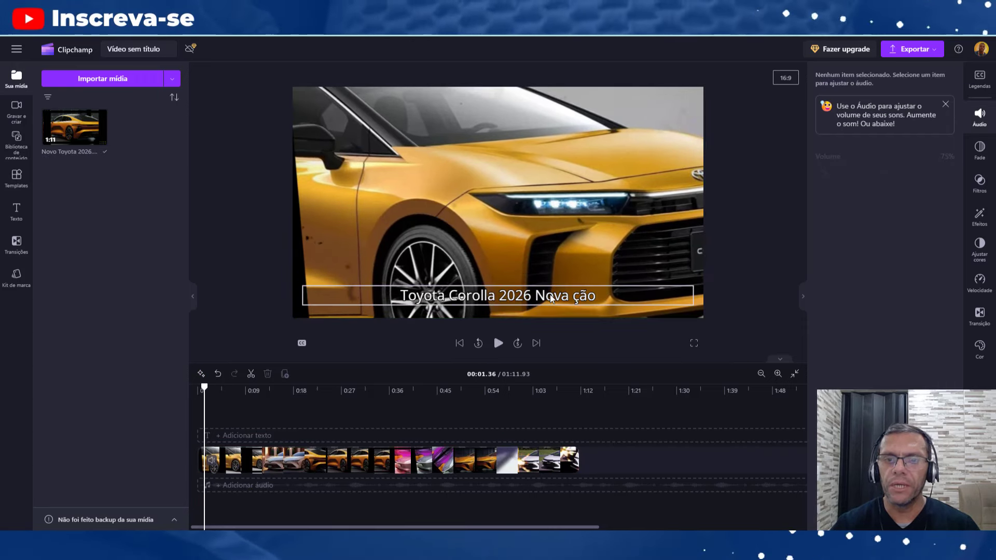
pyautogui.click(551, 297)
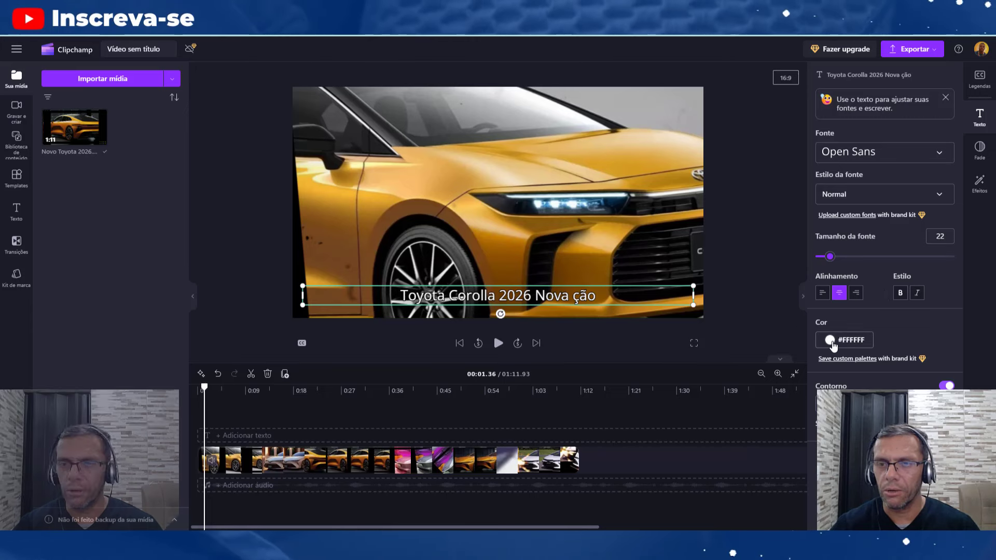
pyautogui.click(829, 342)
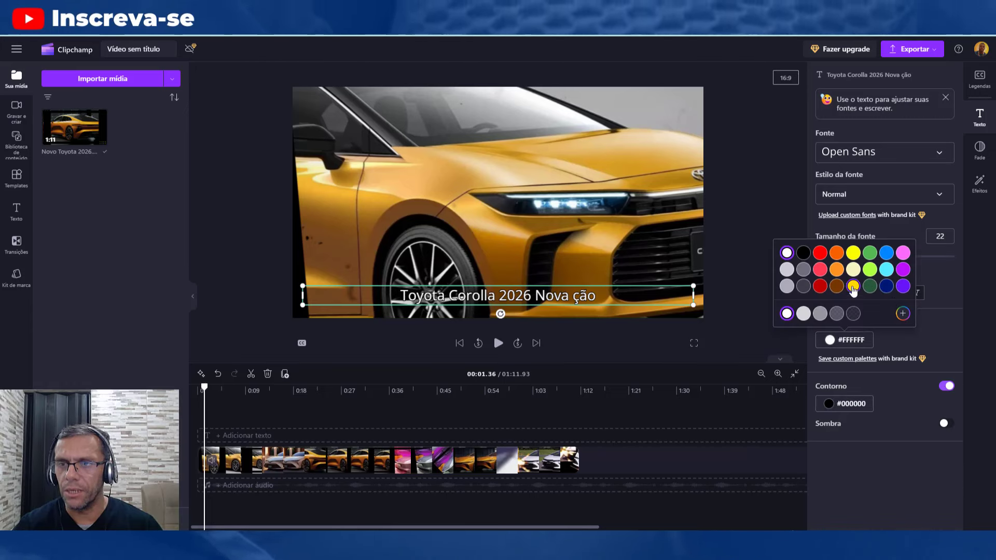
pyautogui.click(852, 286)
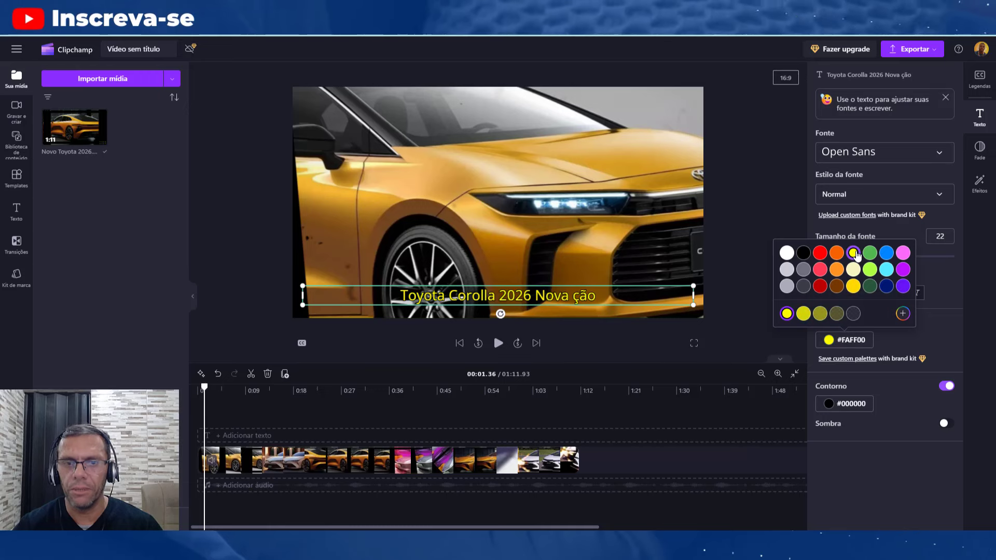
pyautogui.click(853, 253)
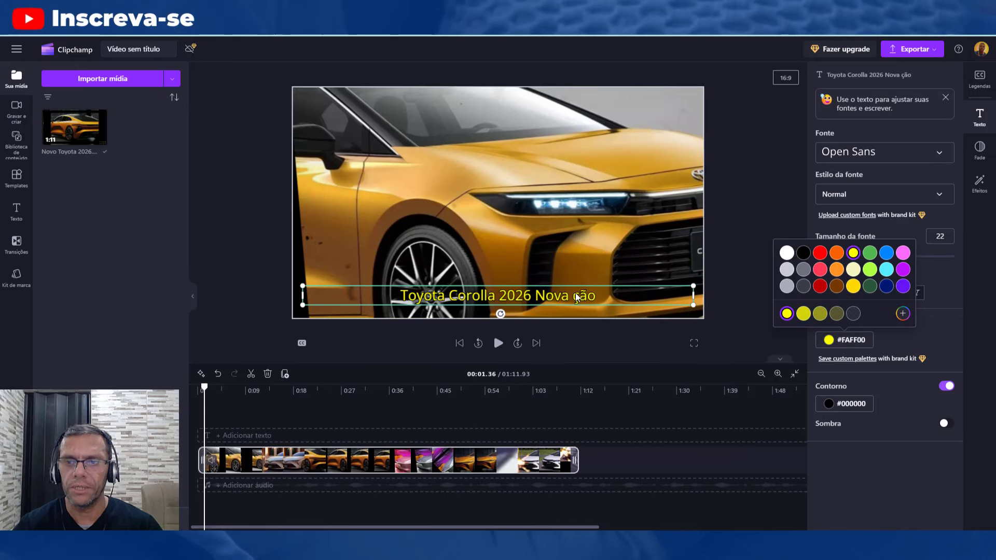
pyautogui.click(944, 284)
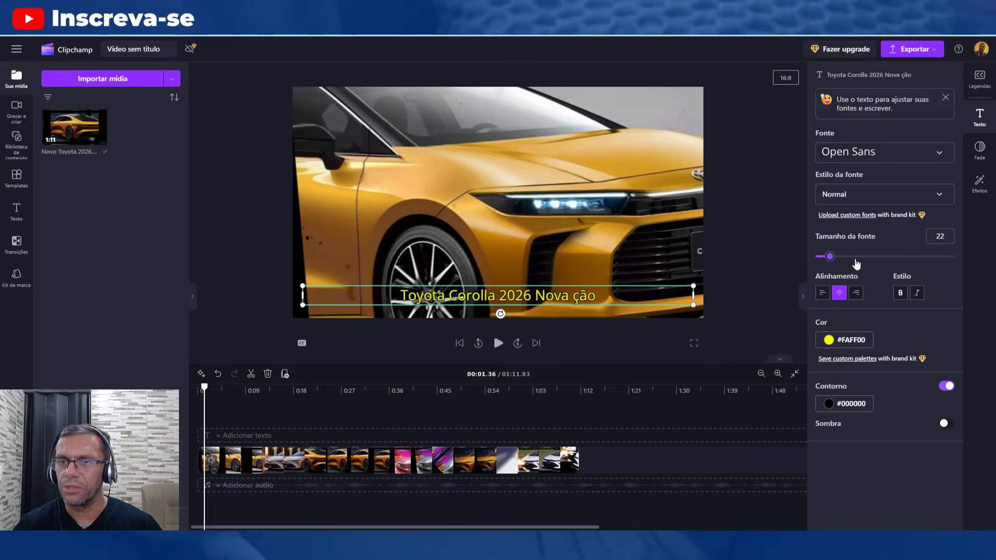
# Make captions 25-point, move them higher on the frame, and correct the first caption to 'Novação'.
pyautogui.moveTo(830, 256); pyautogui.dragTo(832, 256)
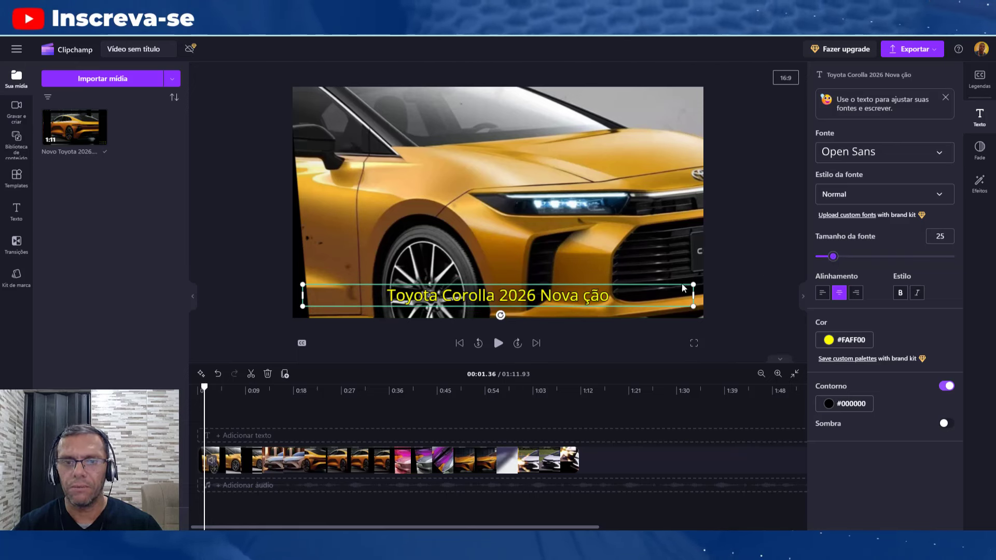
pyautogui.moveTo(572, 282); pyautogui.dragTo(590, 268)
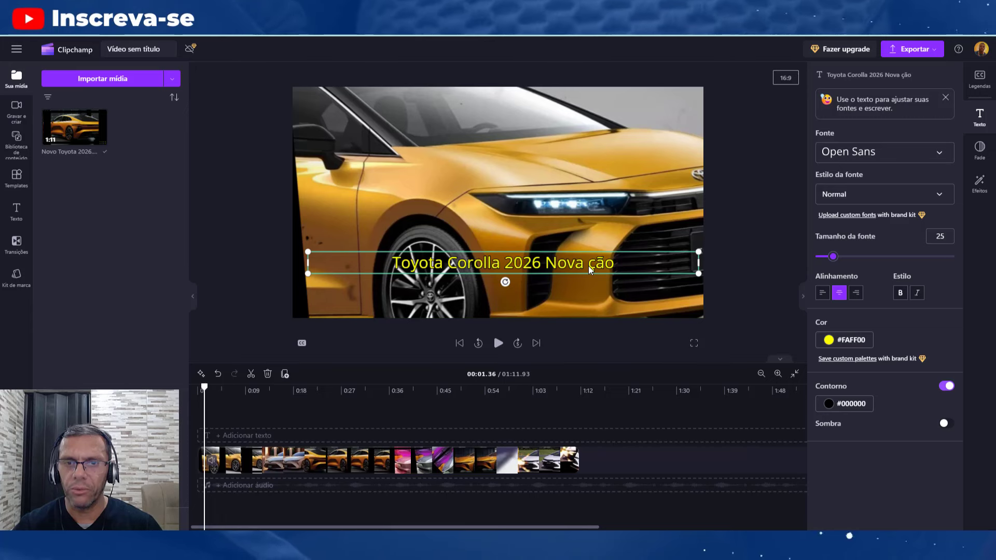
pyautogui.doubleClick(591, 269)
pyautogui.click(593, 268)
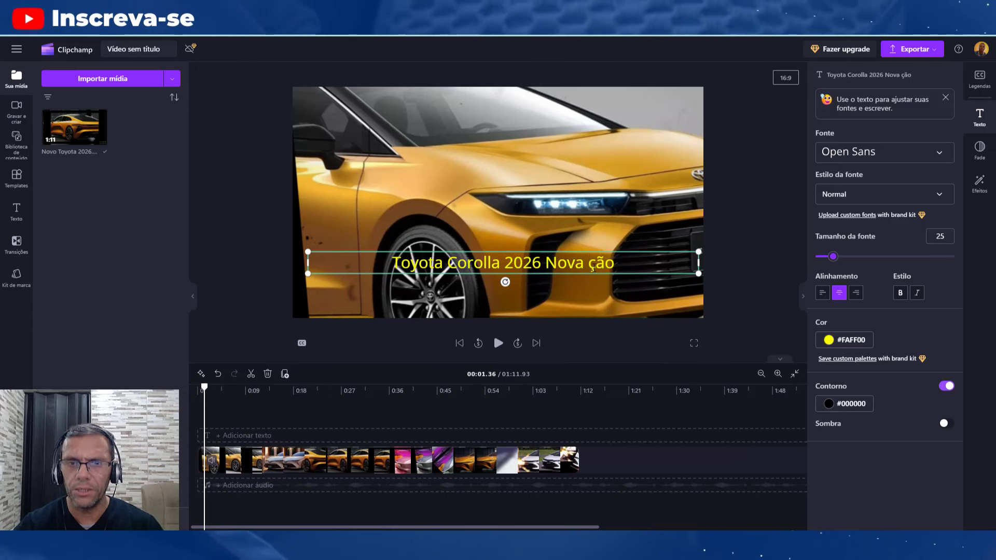
pyautogui.press('BackSpace')
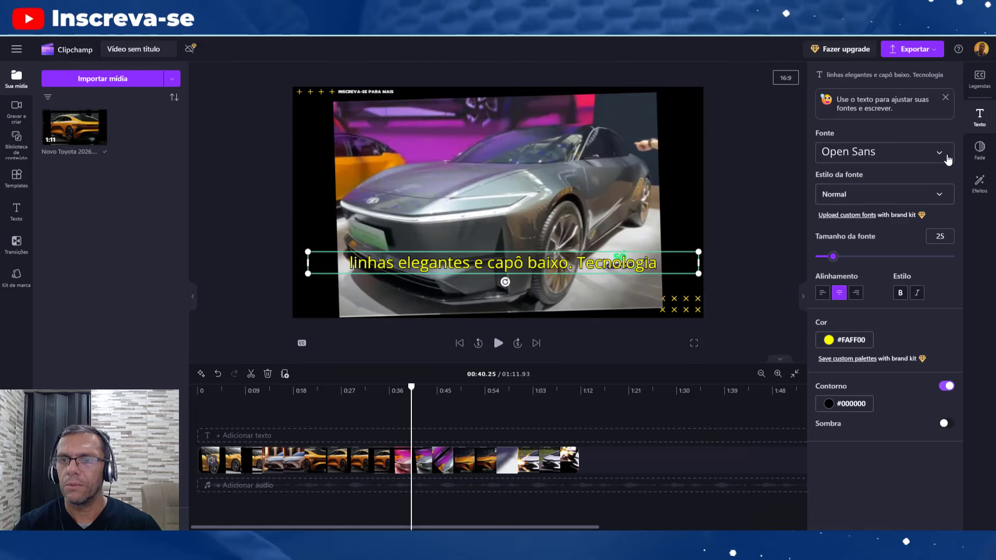
# Apply the STAATLICHES font to the captions and rewind the playhead to the start.
pyautogui.click(940, 155)
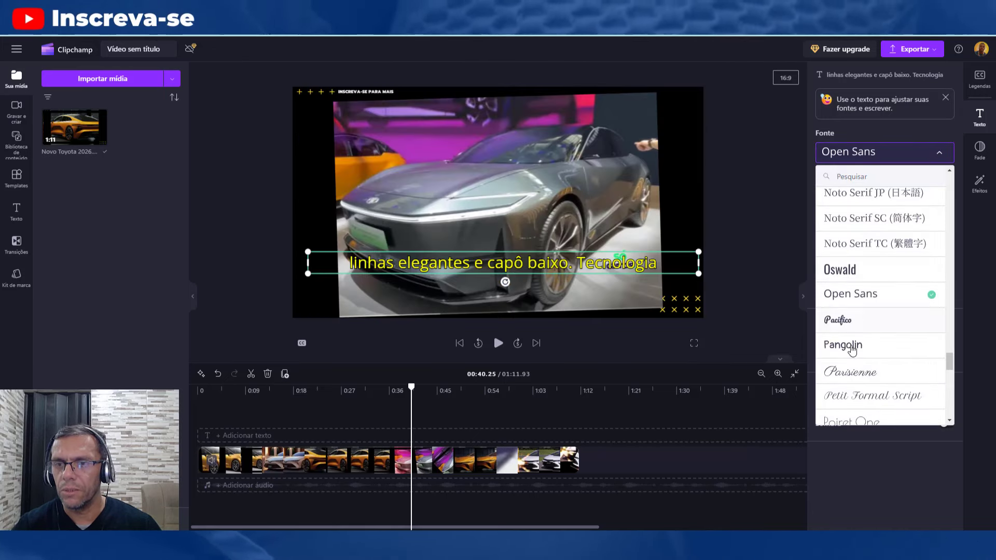
pyautogui.scroll(-1, 852, 350)
pyautogui.scroll(-5, 876, 365)
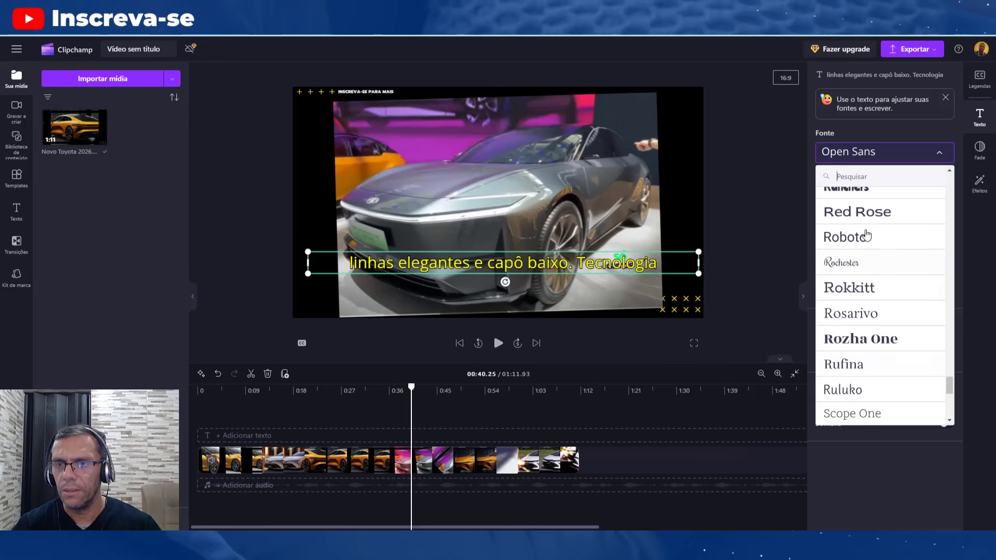
pyautogui.scroll(2, 866, 236)
pyautogui.scroll(-1, 871, 325)
pyautogui.scroll(-3, 872, 328)
pyautogui.scroll(-2, 880, 351)
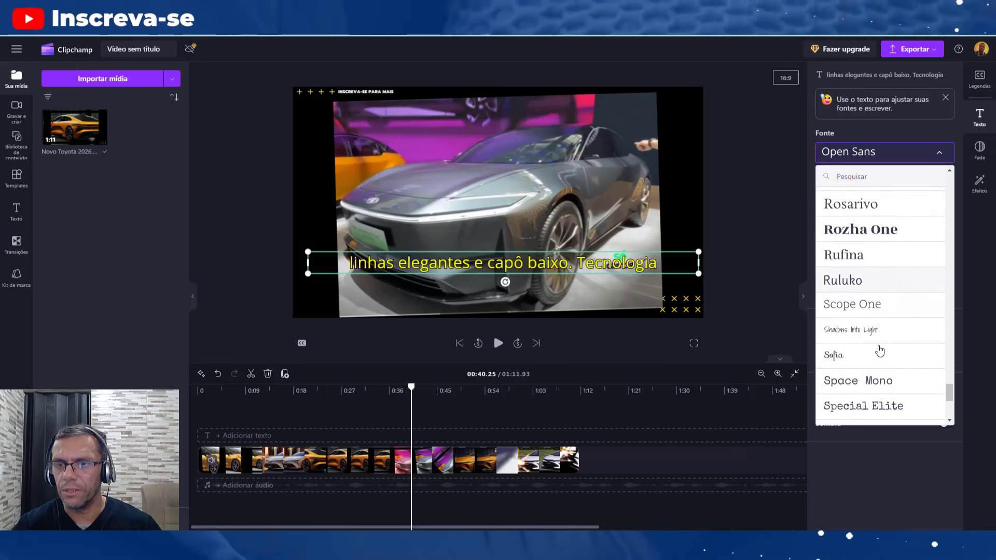
pyautogui.scroll(-2, 879, 351)
pyautogui.scroll(-4, 881, 327)
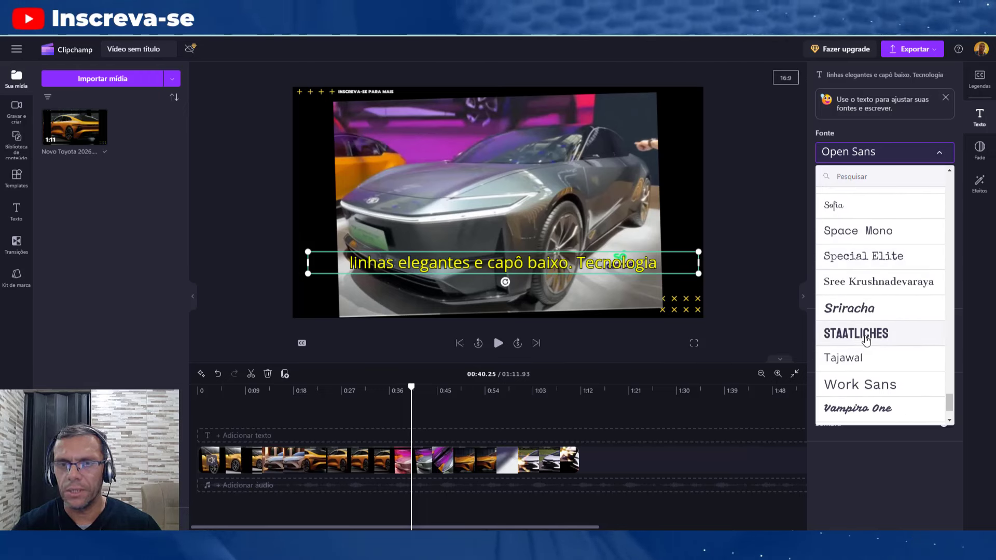
pyautogui.click(865, 336)
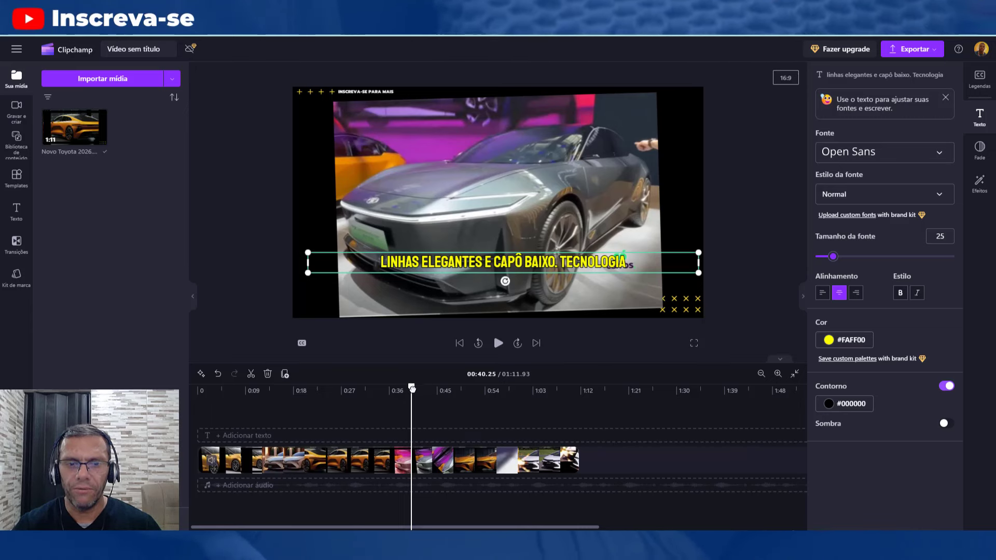
pyautogui.moveTo(411, 388); pyautogui.dragTo(197, 389)
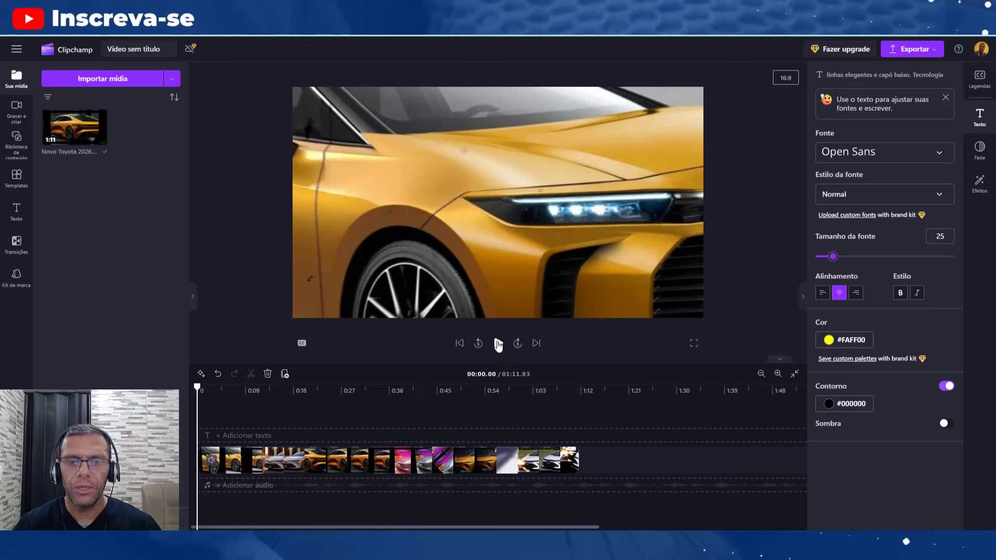
# Play back the styled captions, then export the video in 1080p.
pyautogui.click(497, 343)
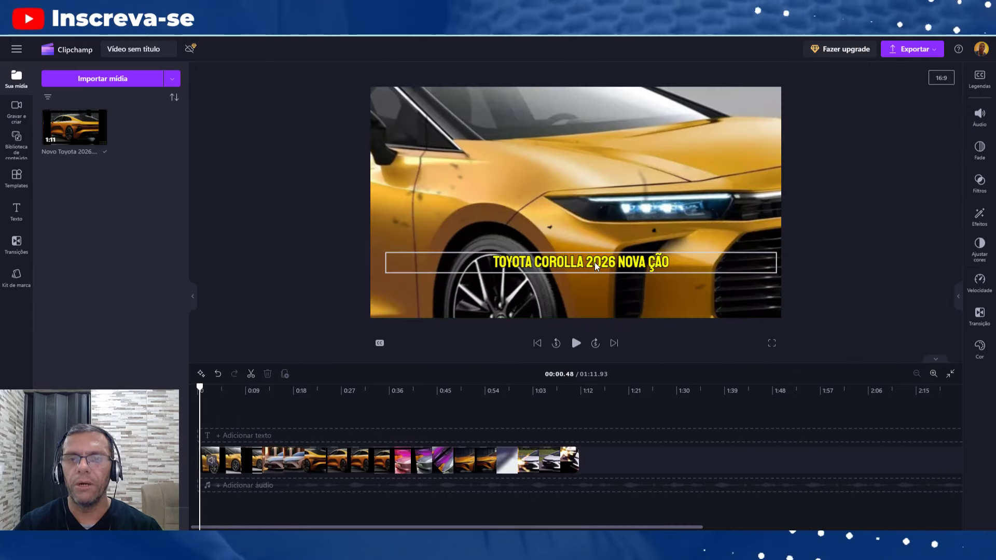
pyautogui.click(595, 263)
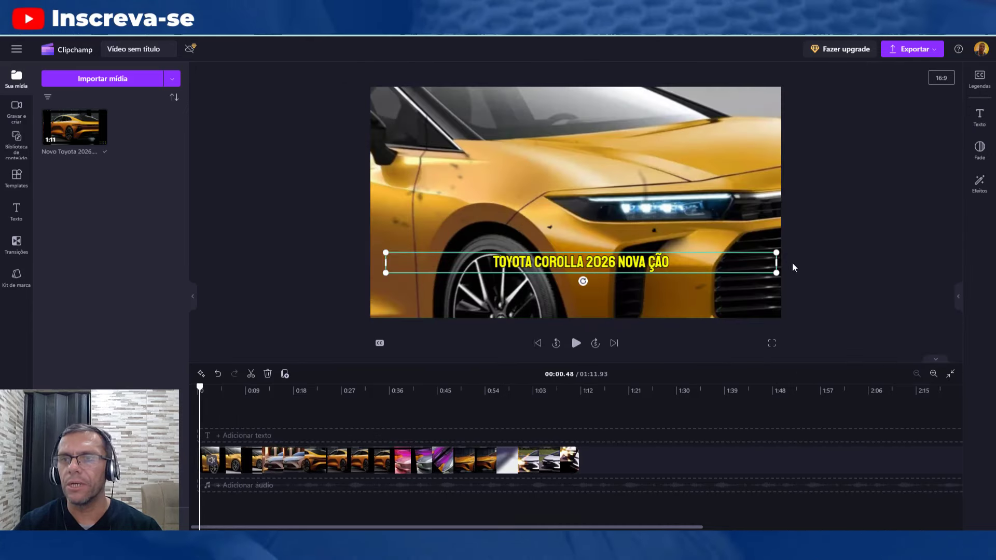
pyautogui.click(980, 122)
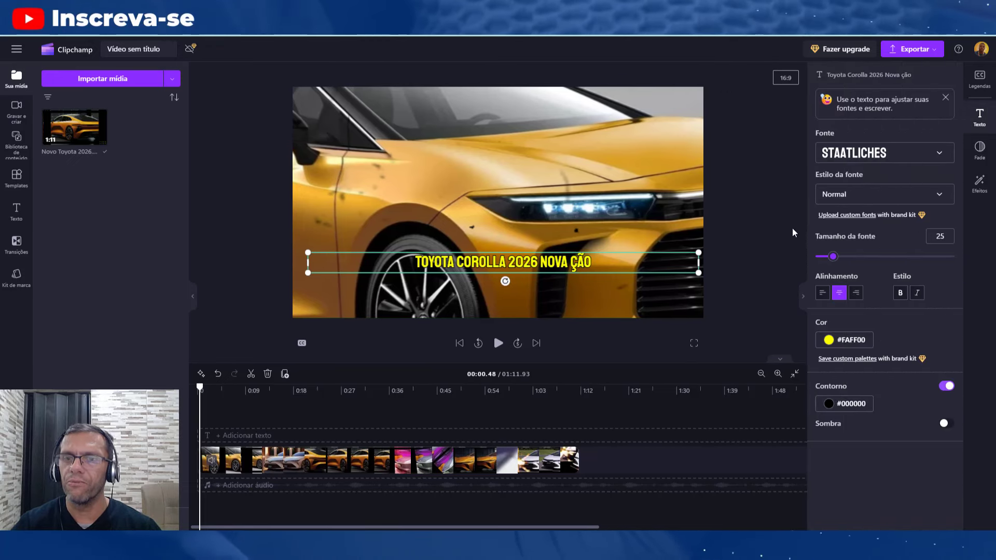
pyautogui.click(914, 49)
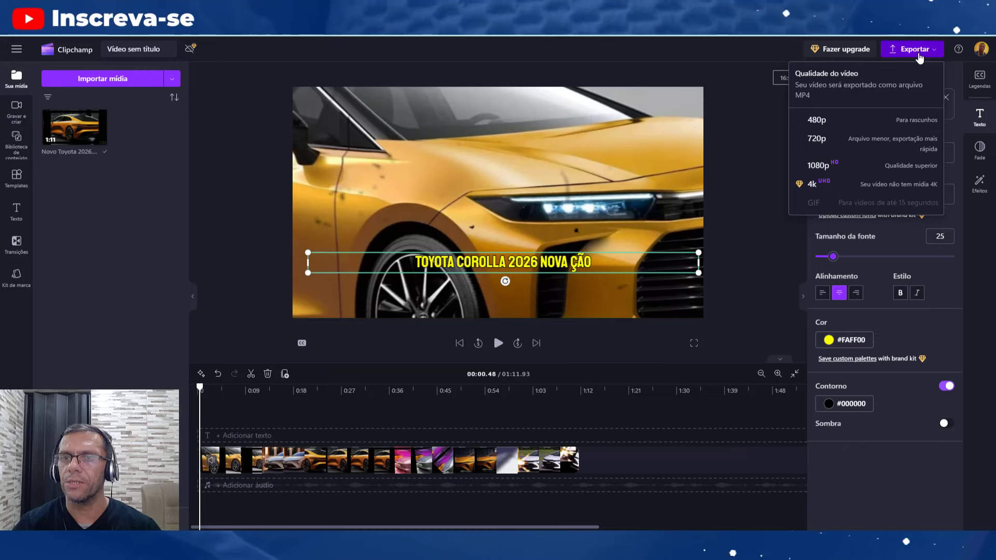
pyautogui.click(850, 167)
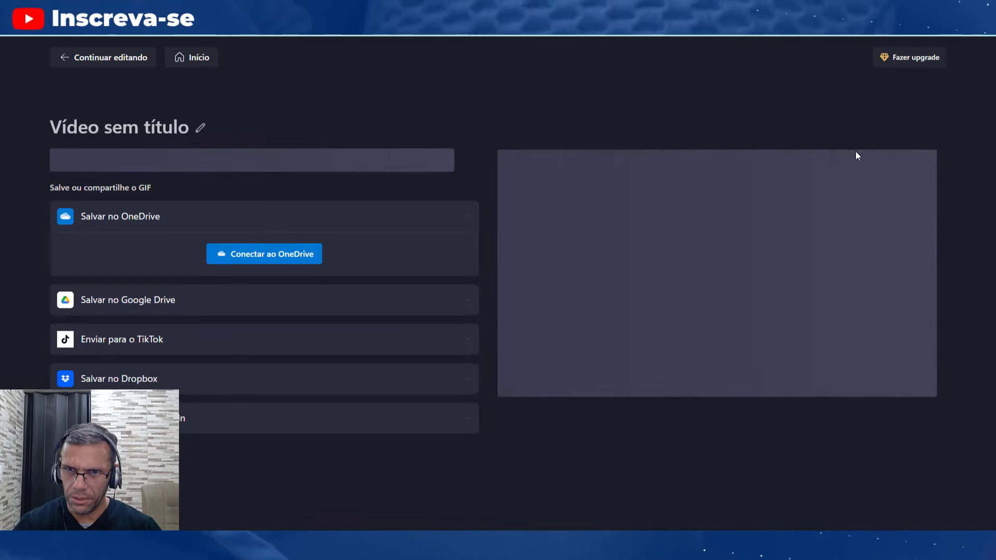
# Start editing the 'Vídeo sem título' export title and select the existing text to replace with 'Toyota corolla'.
pyautogui.click(193, 133)
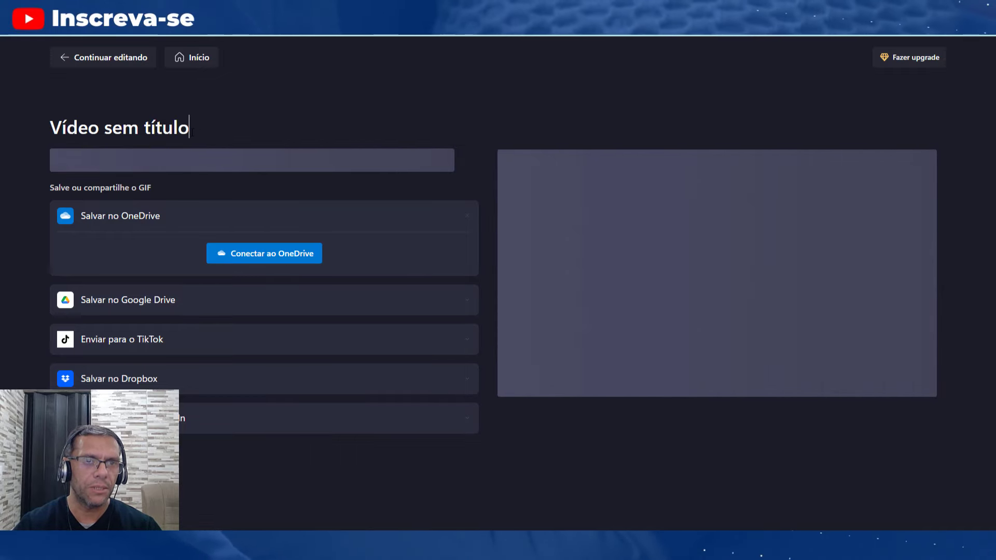
pyautogui.moveTo(189, 130); pyautogui.dragTo(50, 118)
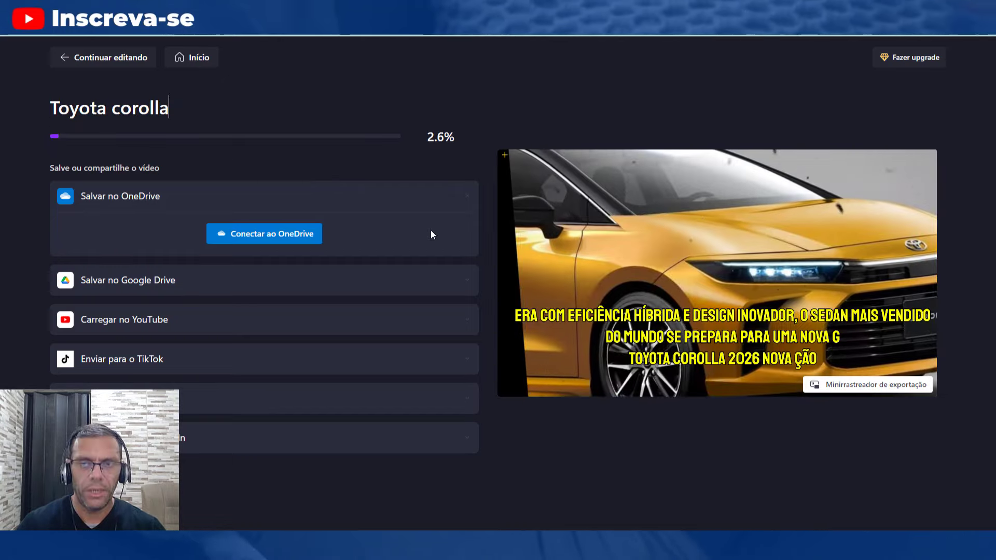